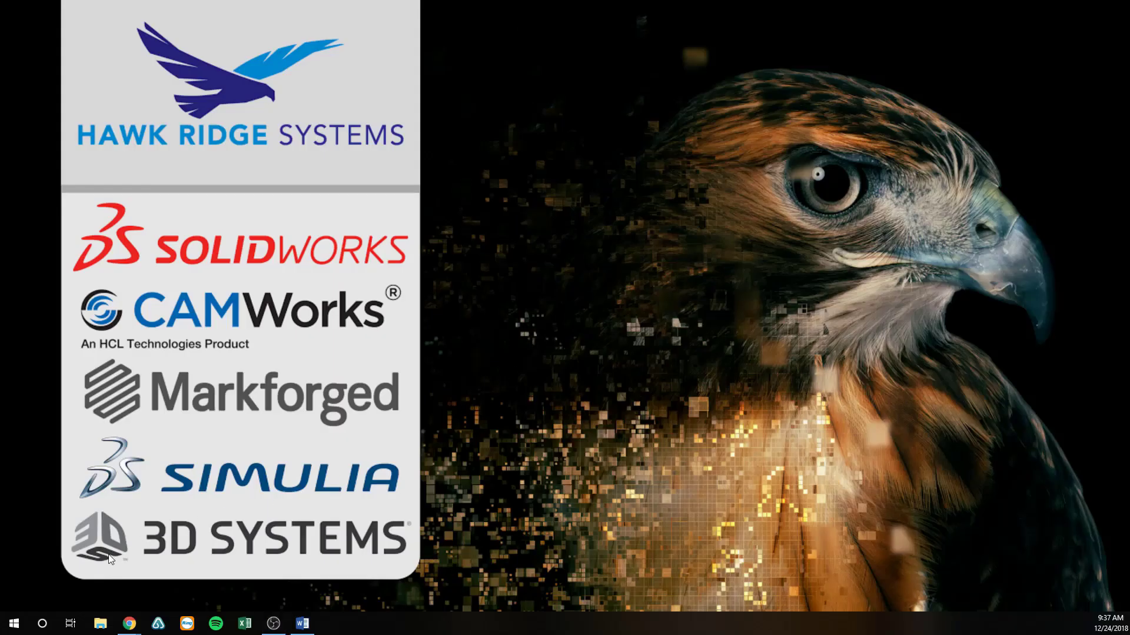
Search for Control Panel and open Programs and Features
click(13, 622)
text(control panel)
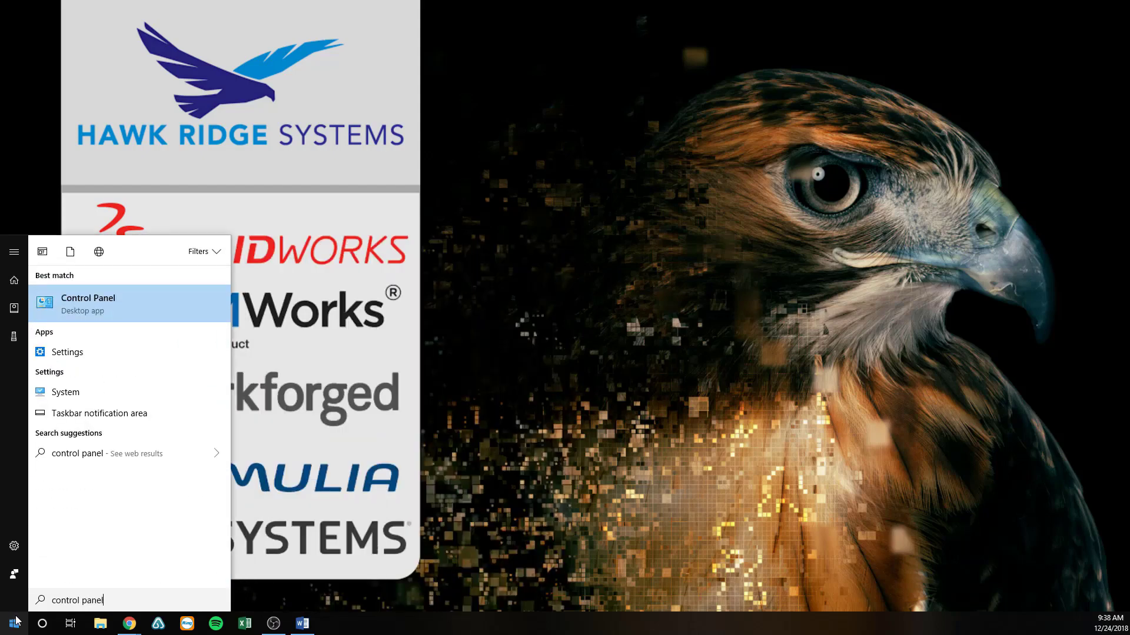
click(165, 302)
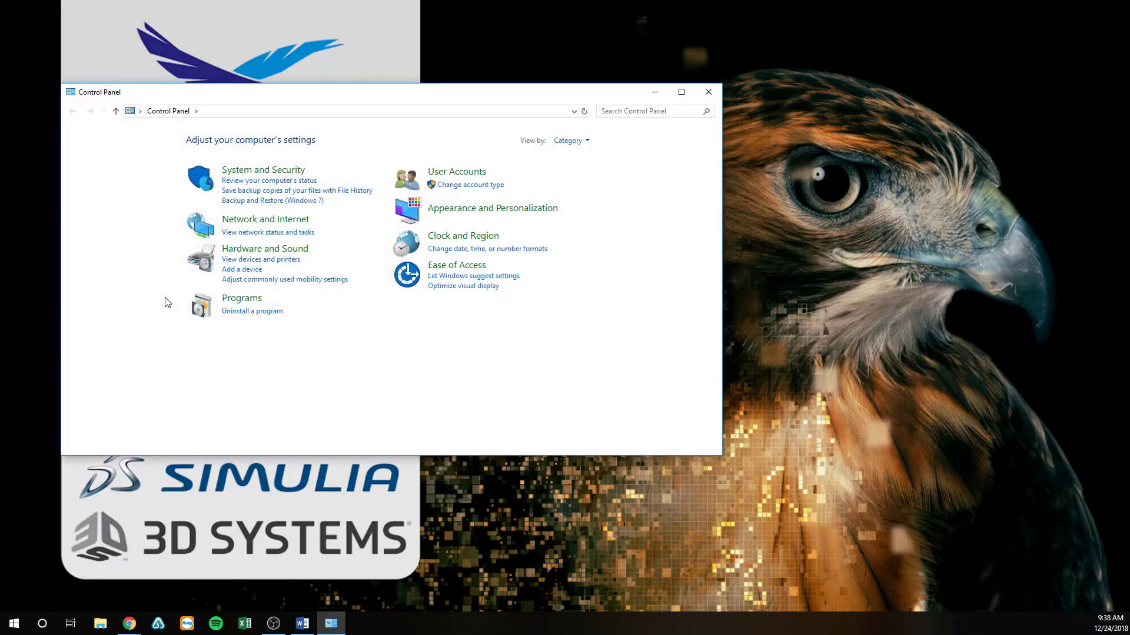
click(238, 303)
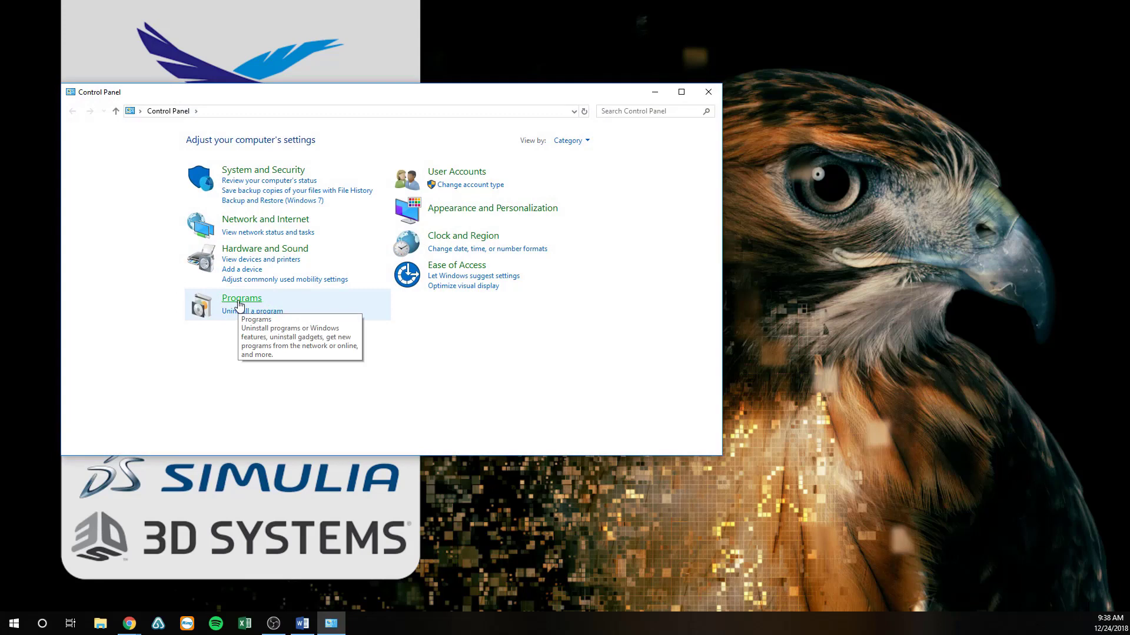
click(263, 144)
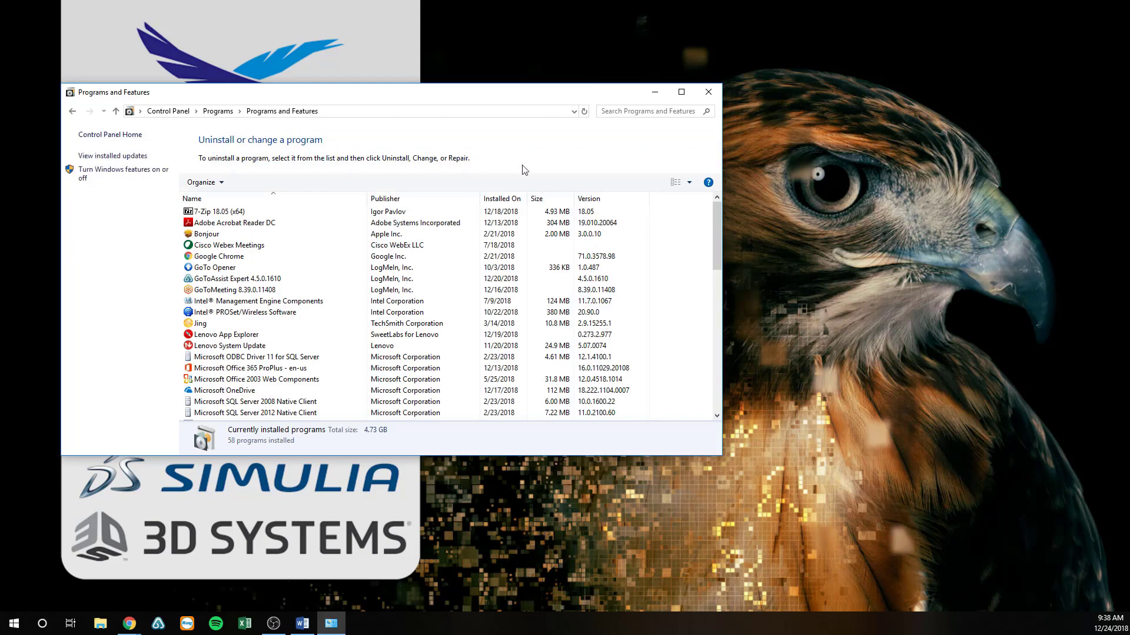
Select SOLIDWORKS 2019 SP0 in the program list and choose Change
drag(715, 222, 718, 373)
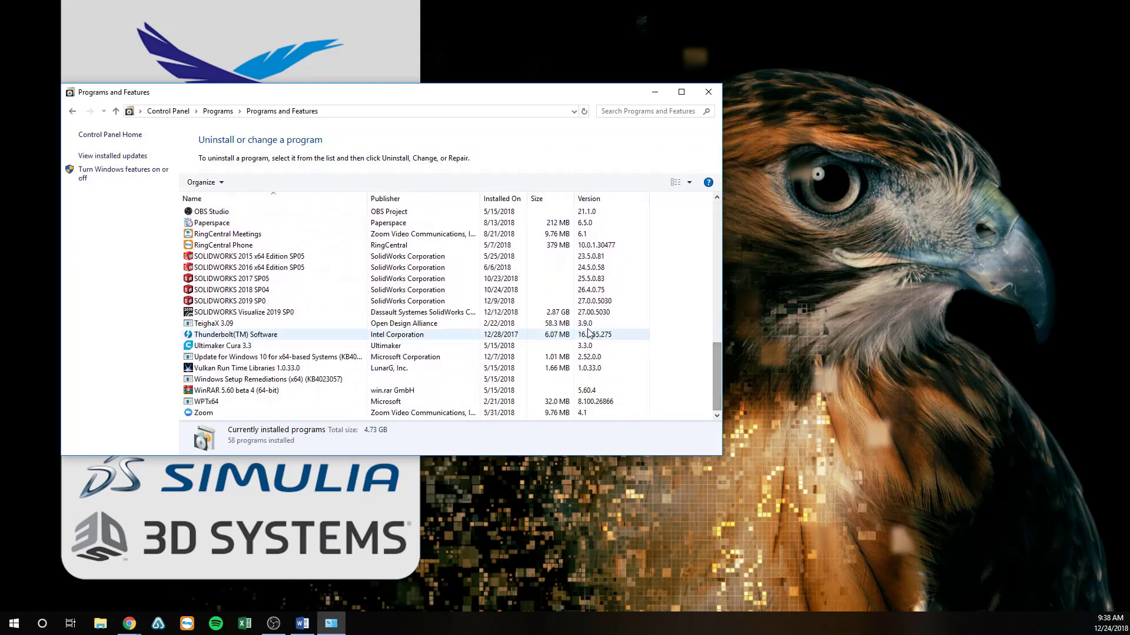
click(245, 302)
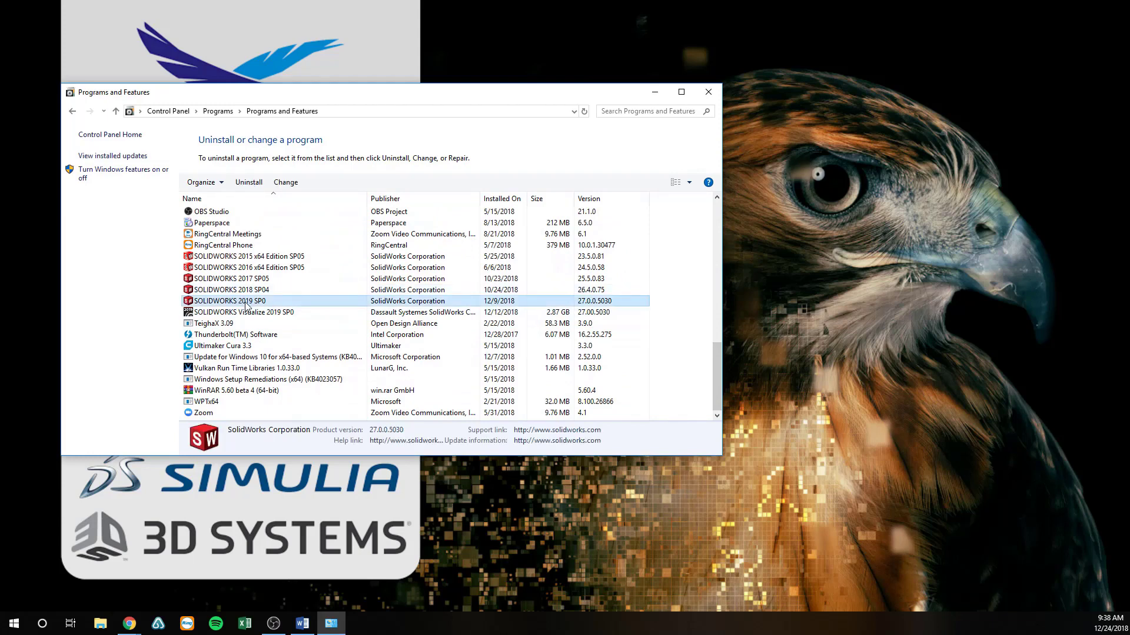
right_click(245, 303)
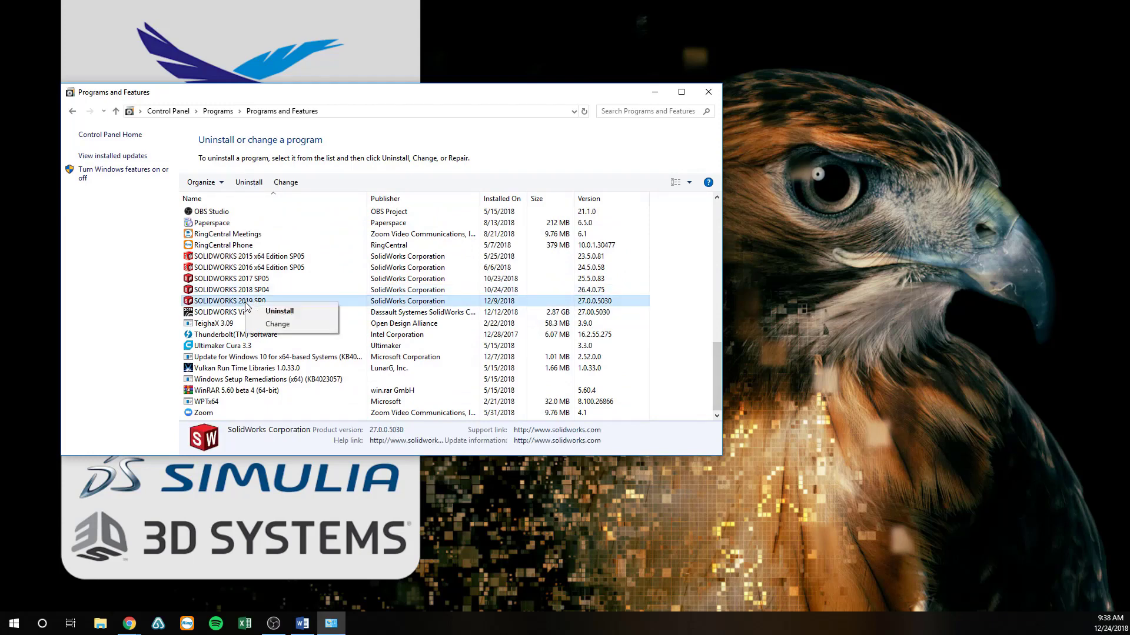
click(263, 327)
Launch the Installation Manager in Modify mode, leaving Composer Player Pro and Inspection unticked
click(286, 182)
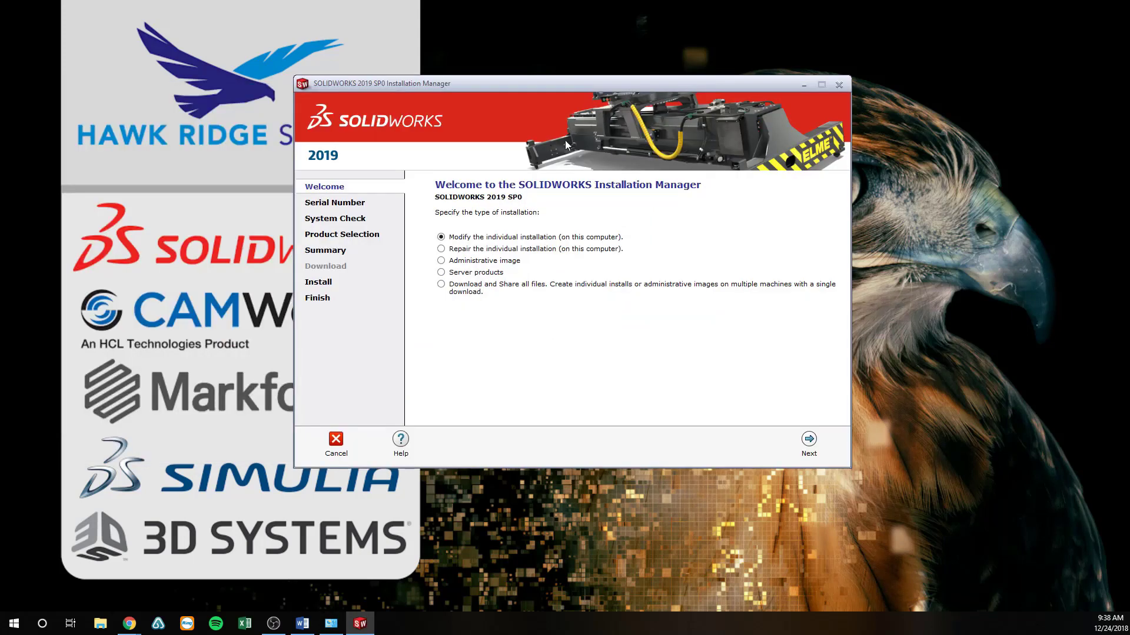
click(809, 444)
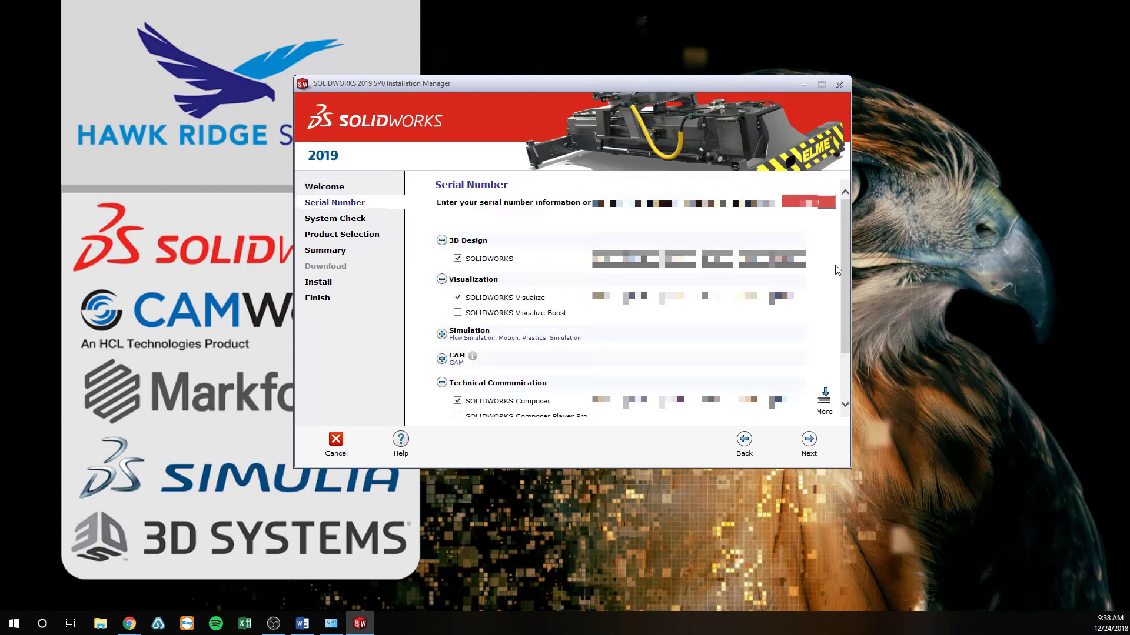
drag(842, 242, 842, 295)
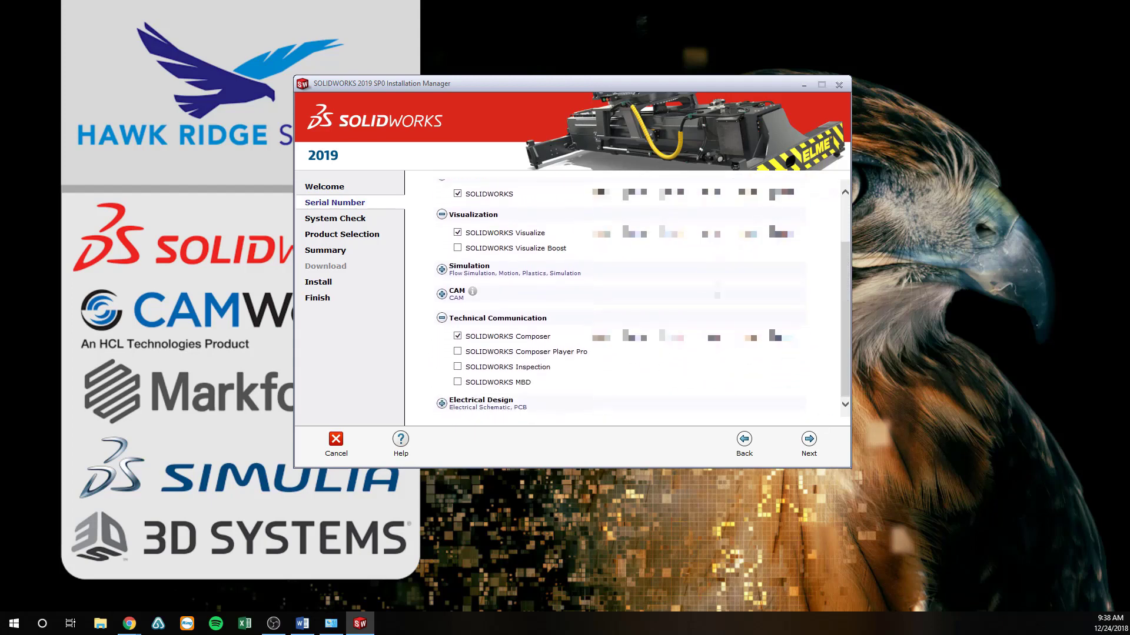
click(457, 352)
click(458, 352)
click(458, 367)
click(457, 367)
Untick SOLIDWORKS Visualize and confirm removing its serial number
click(458, 233)
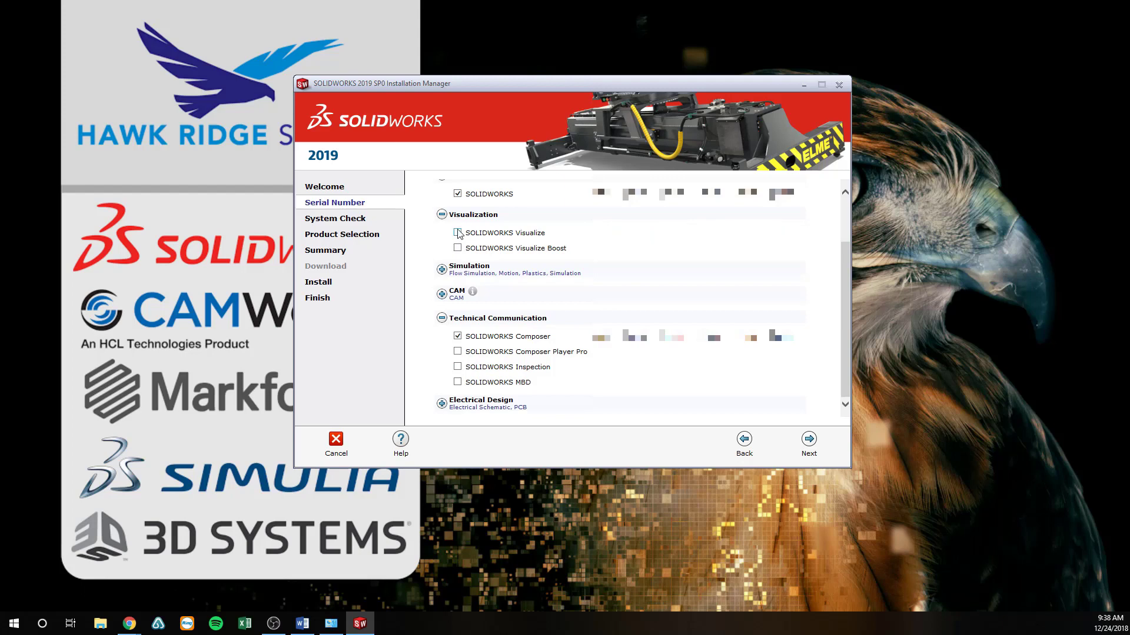
drag(844, 358, 846, 316)
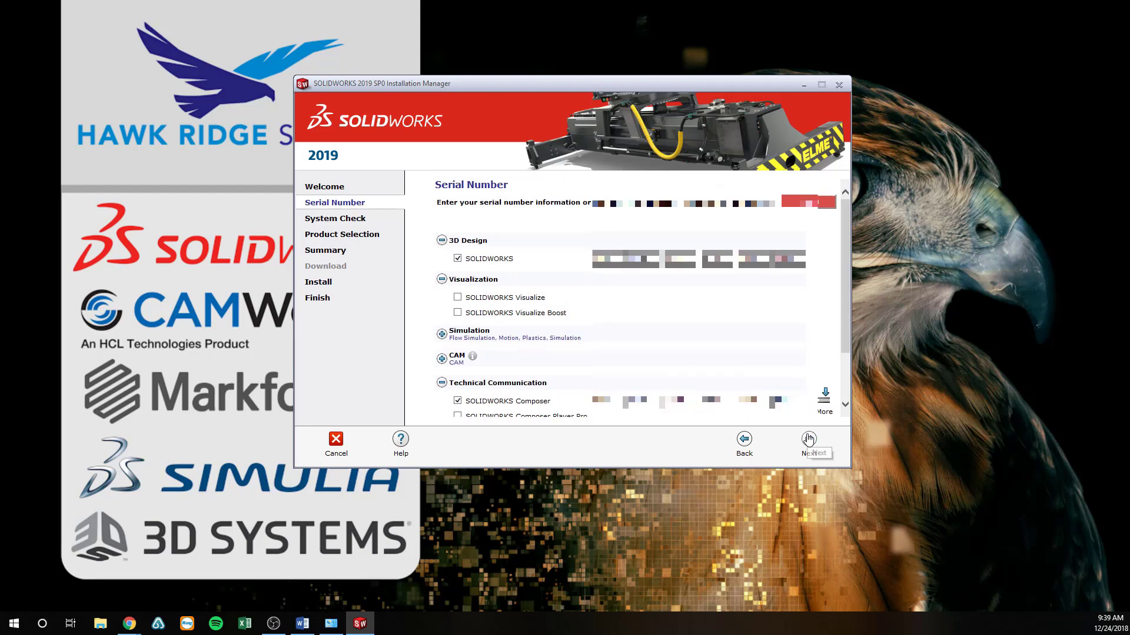
click(809, 438)
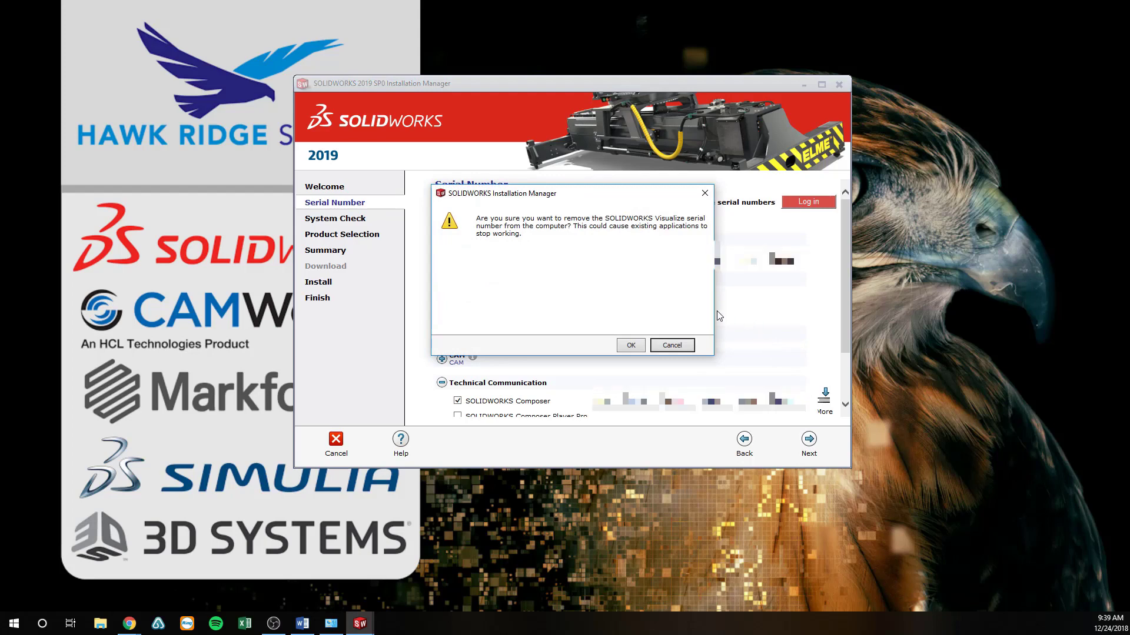
click(631, 345)
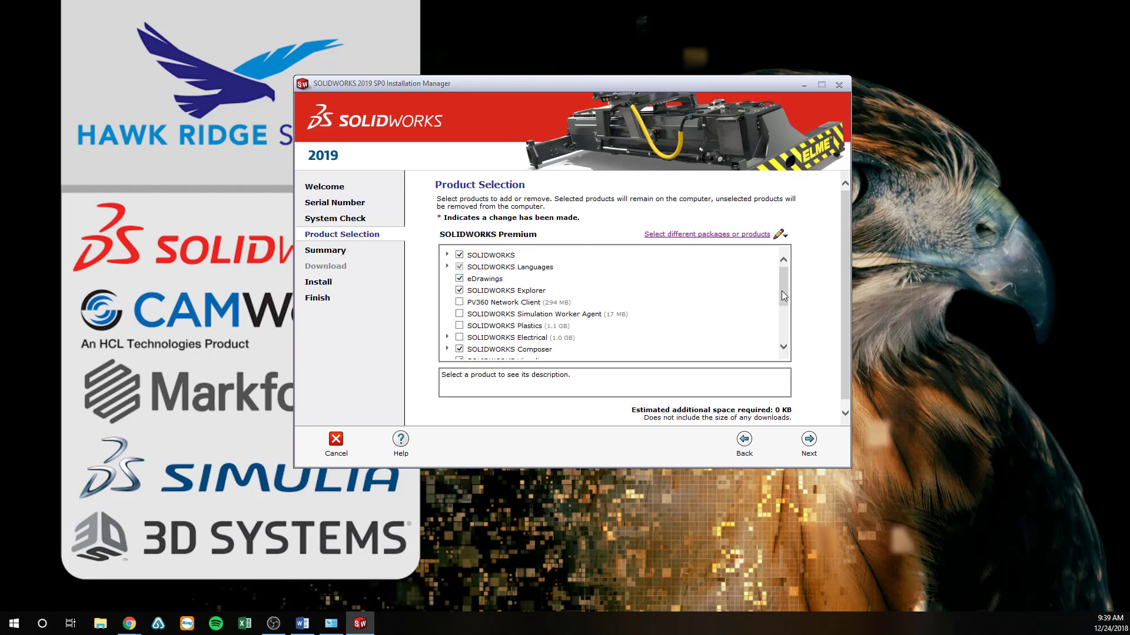
Add SOLIDWORKS Plastics and show products outside the SOLIDWORKS Premium package
mouse_move(781, 290)
mouse_down()
mouse_move(783, 333)
mouse_move(784, 287)
mouse_up()
click(460, 326)
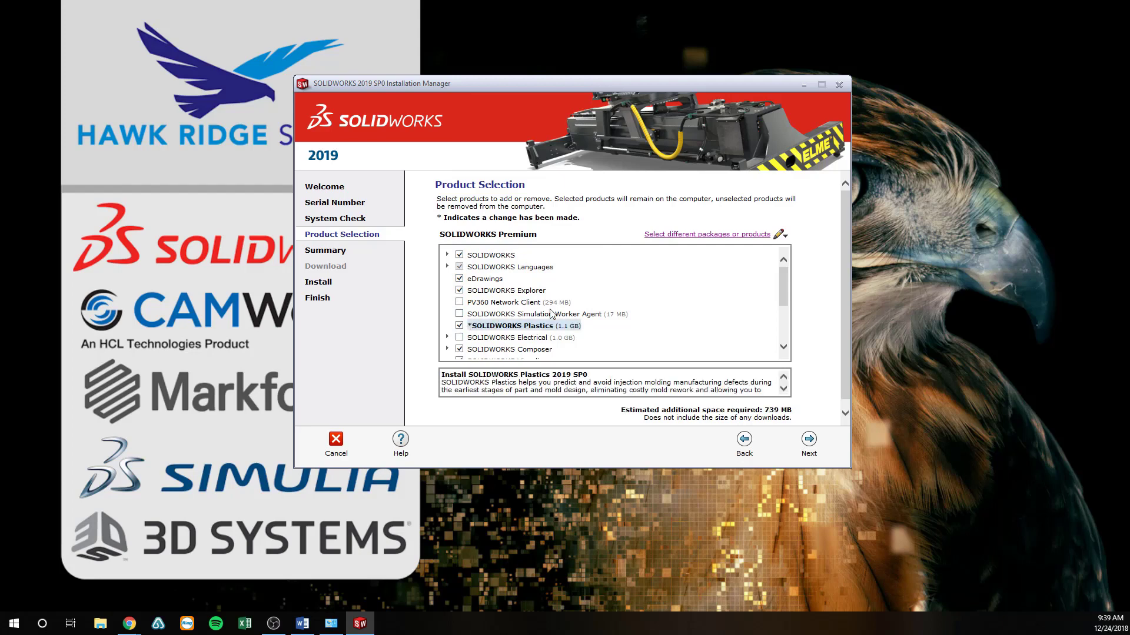
click(691, 236)
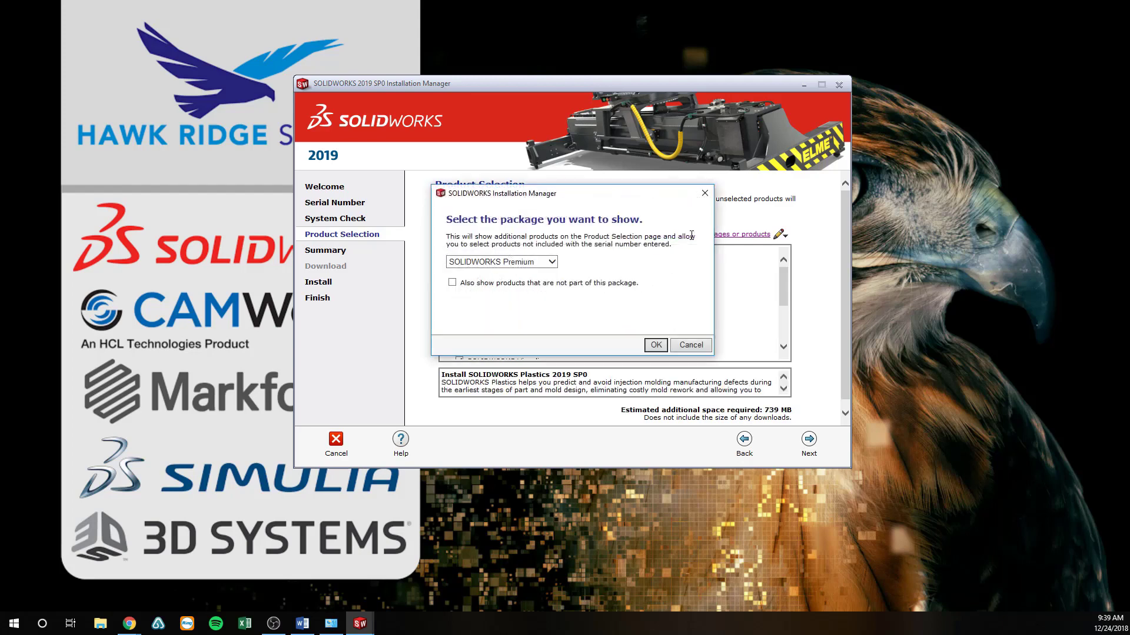
click(553, 263)
click(504, 264)
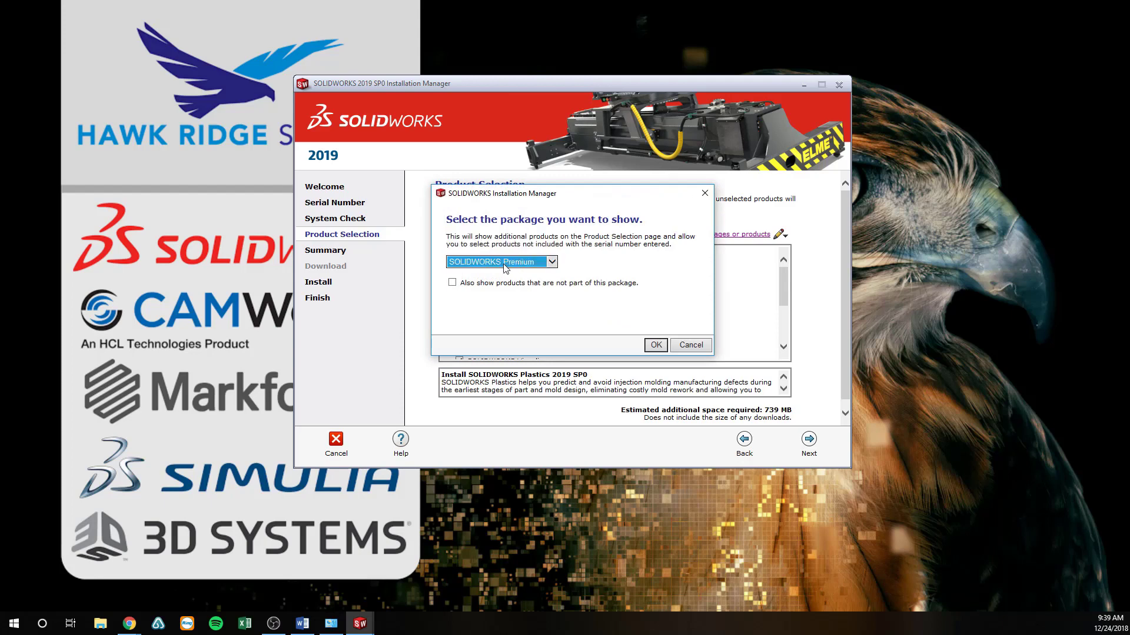
click(453, 284)
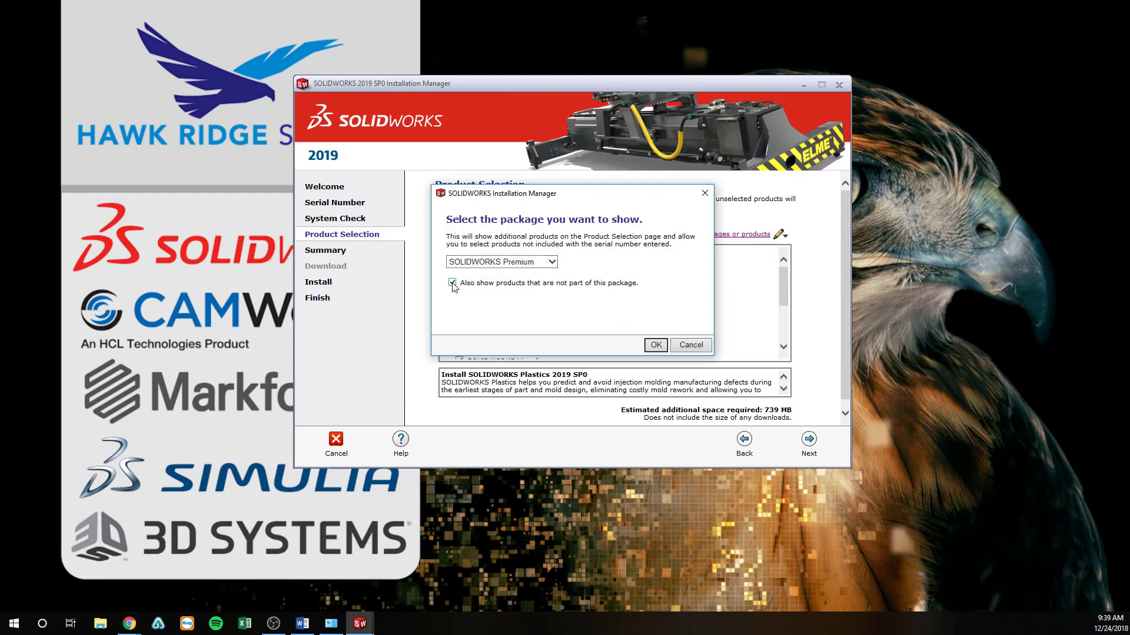
click(655, 346)
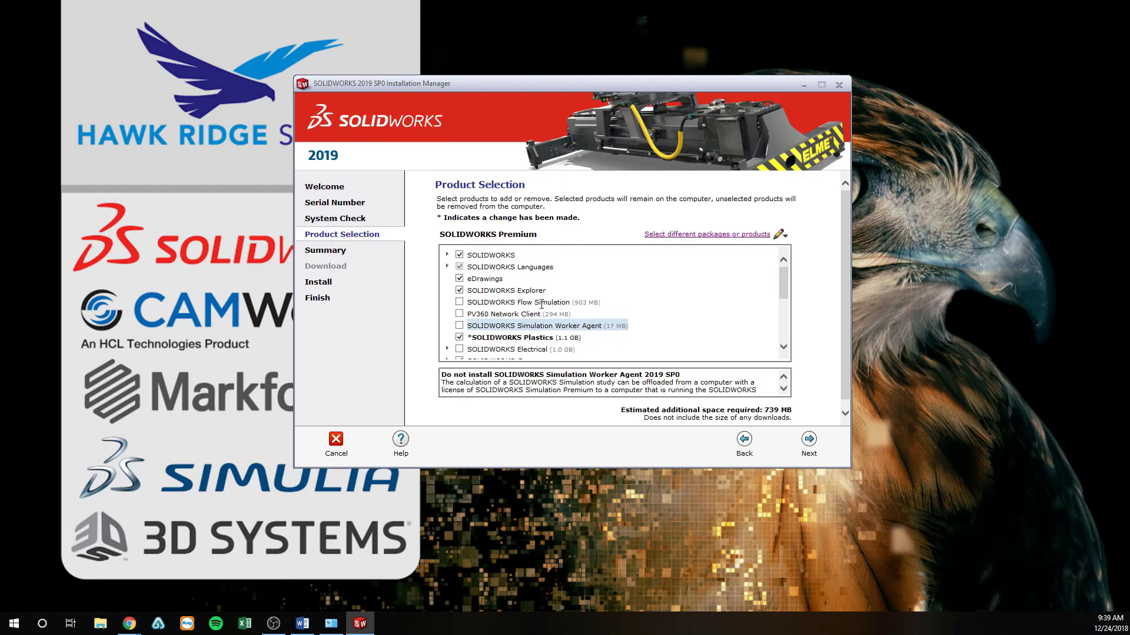
Add SOLIDWORKS Flow Simulation and continue to the Summary page
click(459, 304)
click(459, 303)
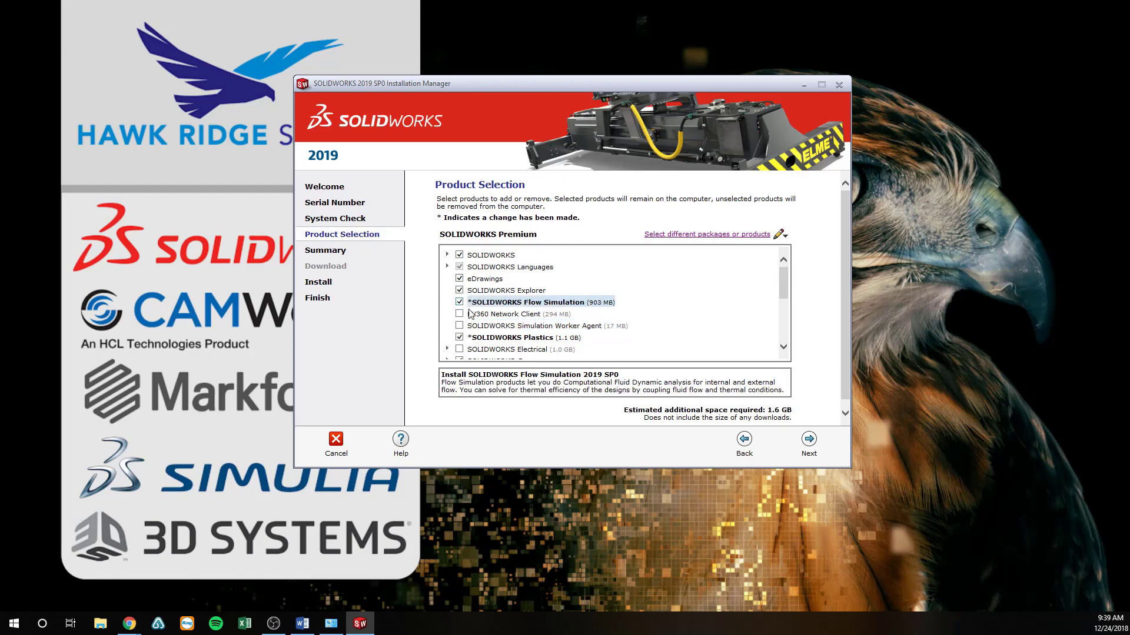
scroll(617, 300, down, 1)
drag(785, 288, 785, 337)
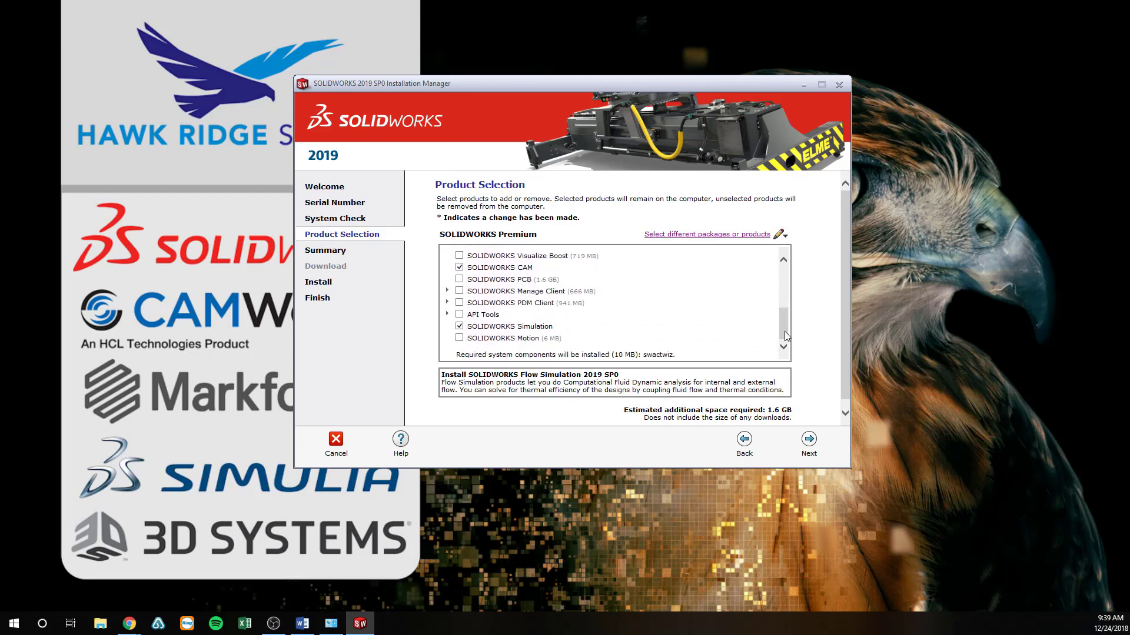
click(809, 444)
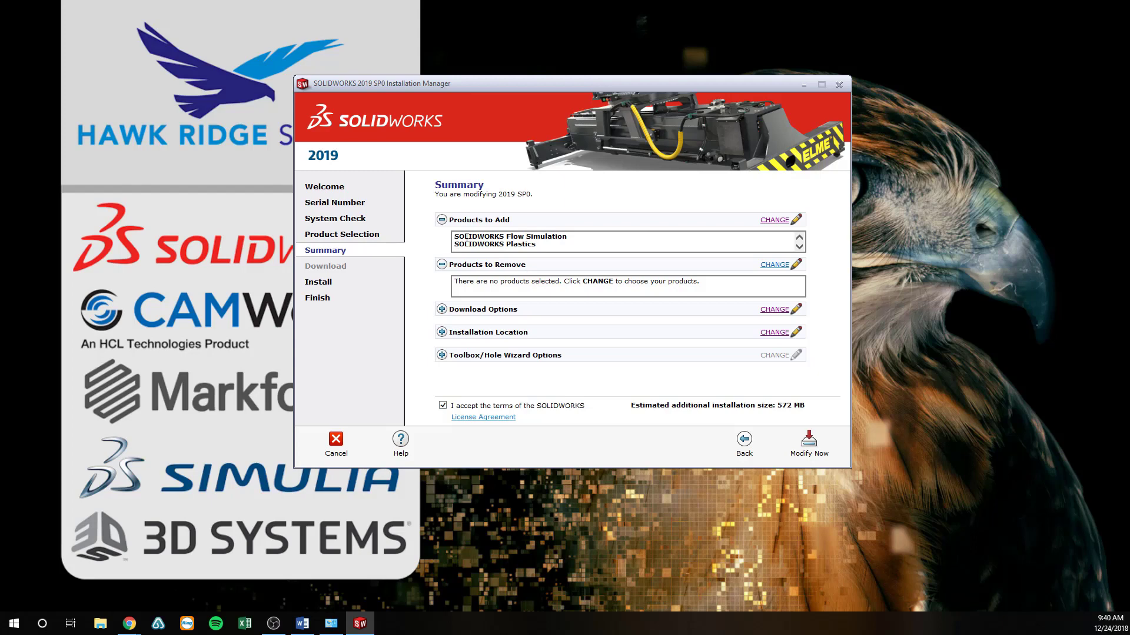
Review the products to add and return to the Summary
click(769, 224)
mouse_move(785, 331)
mouse_down()
mouse_move(783, 279)
mouse_move(784, 334)
mouse_up()
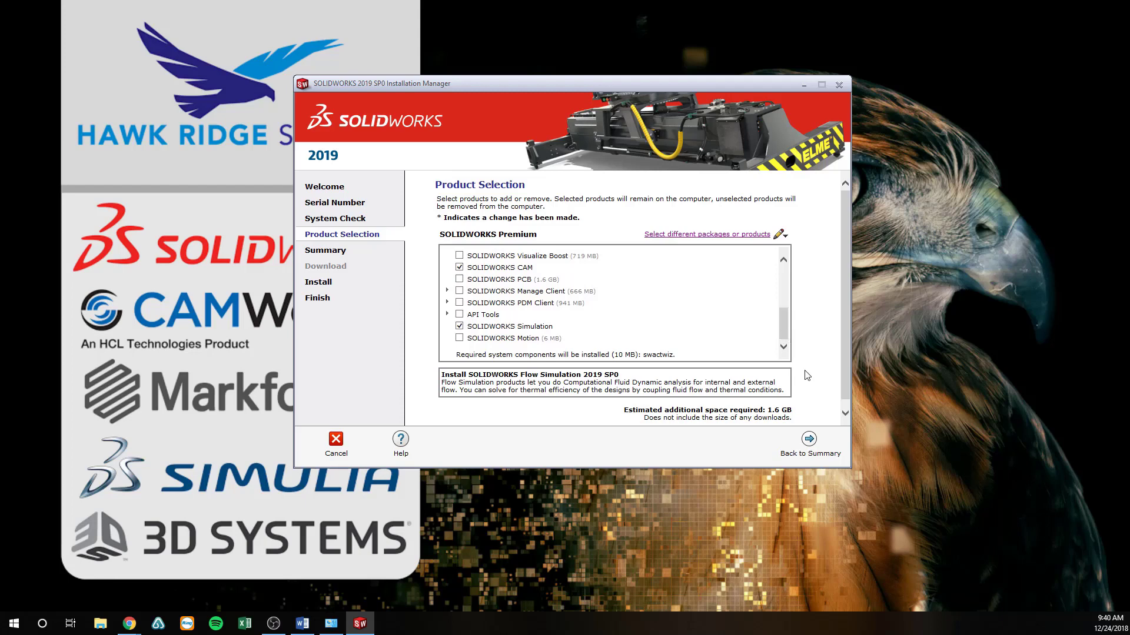
click(809, 441)
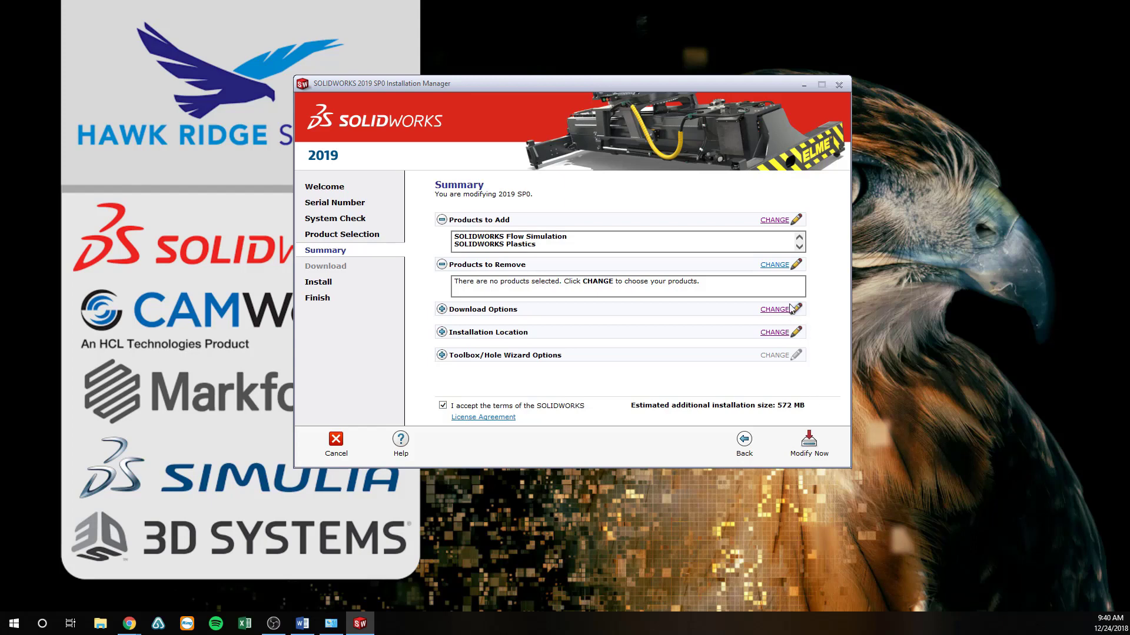
Untick SOLIDWORKS Simulation under Products to Remove and return to the Summary
click(774, 265)
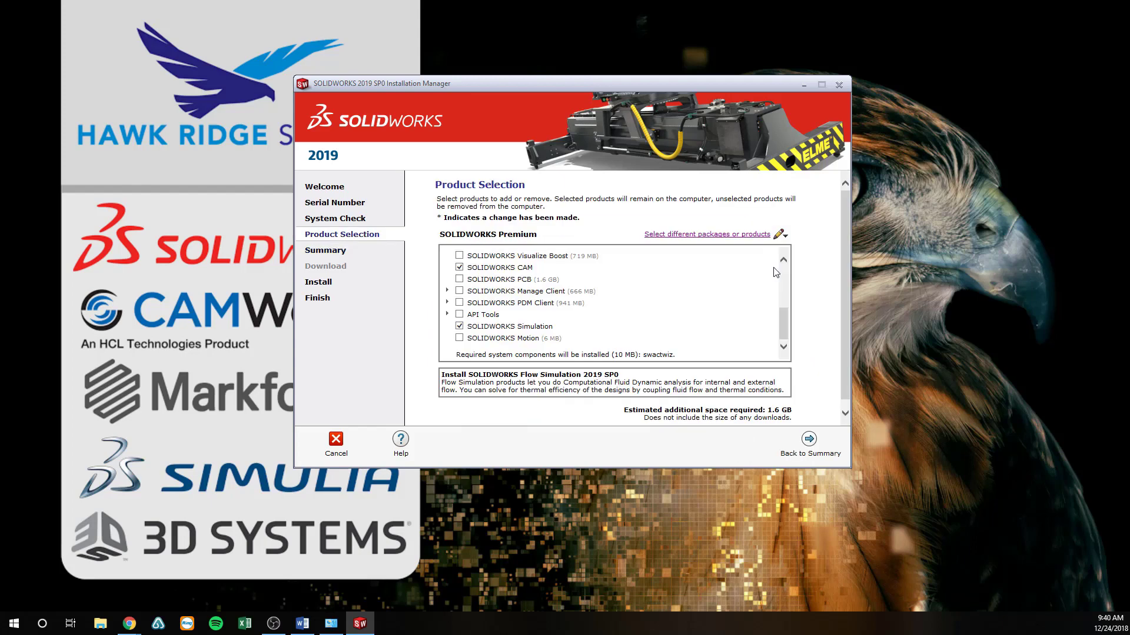
scroll(783, 312, up, 4)
drag(782, 286, 786, 340)
click(459, 326)
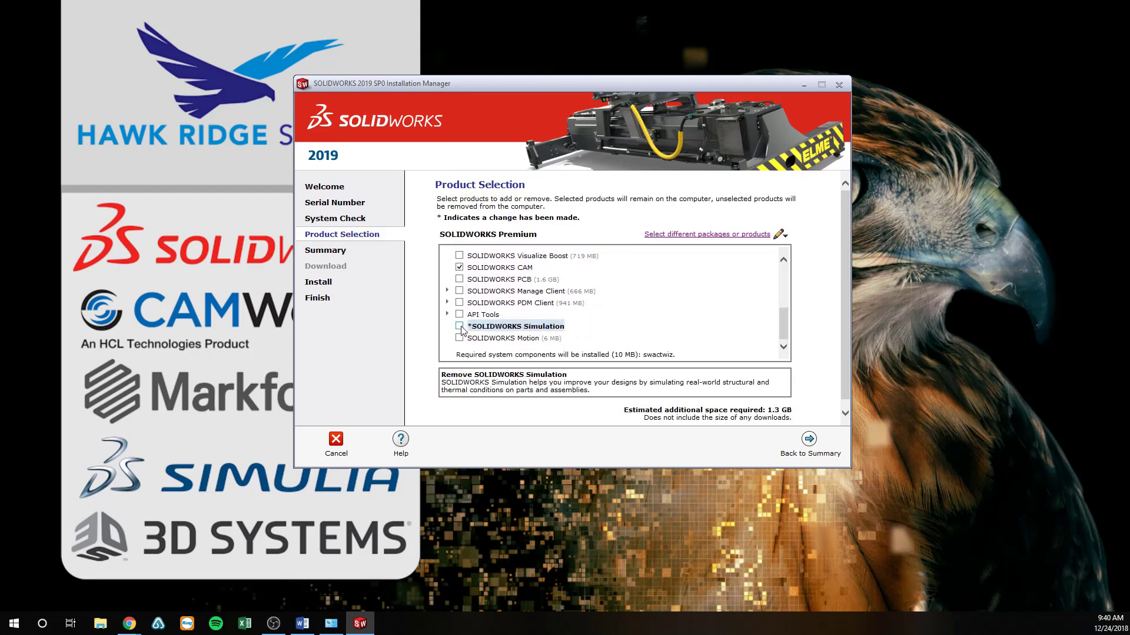
click(810, 441)
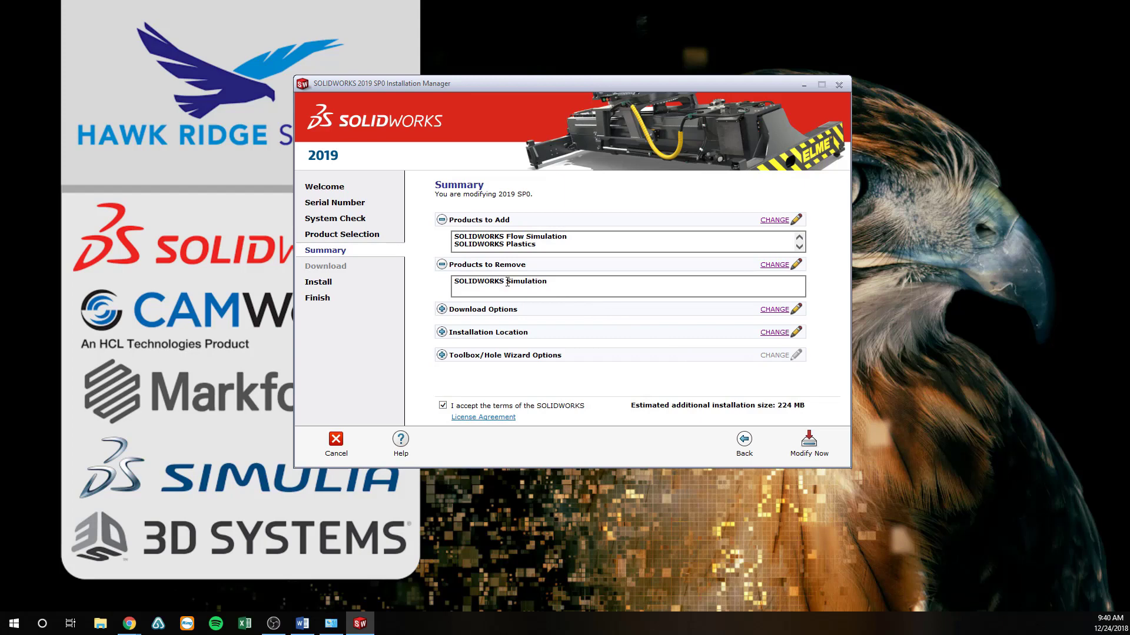
Leave the installer source folder unchanged in Download Options, then run Modify Now
click(775, 311)
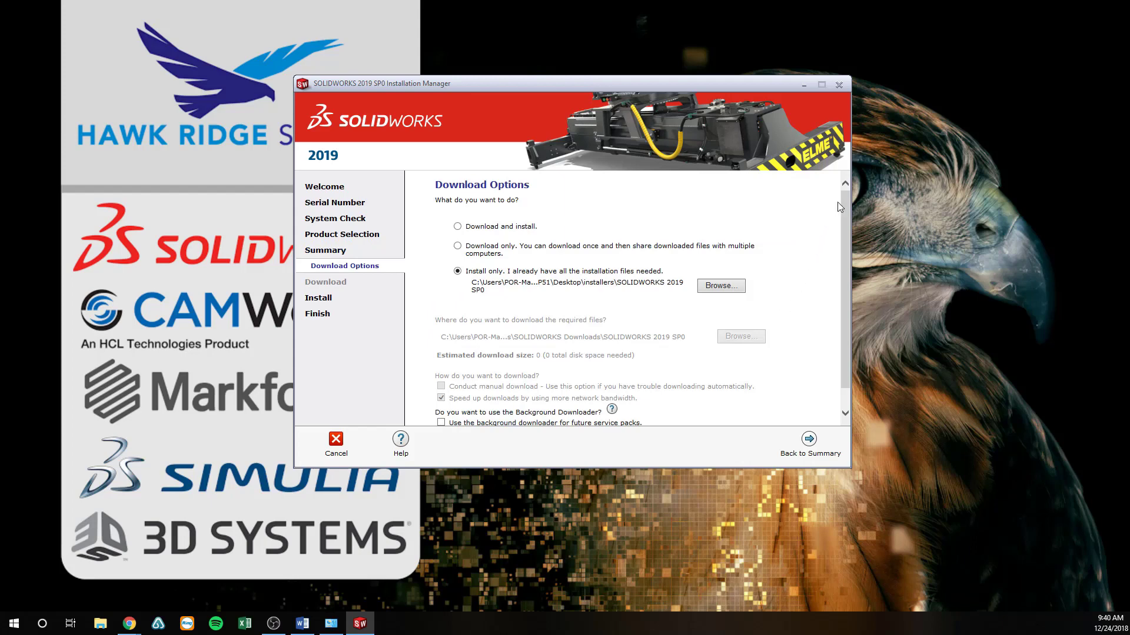
mouse_move(844, 196)
mouse_down()
mouse_move(845, 226)
mouse_move(841, 193)
mouse_up()
click(720, 286)
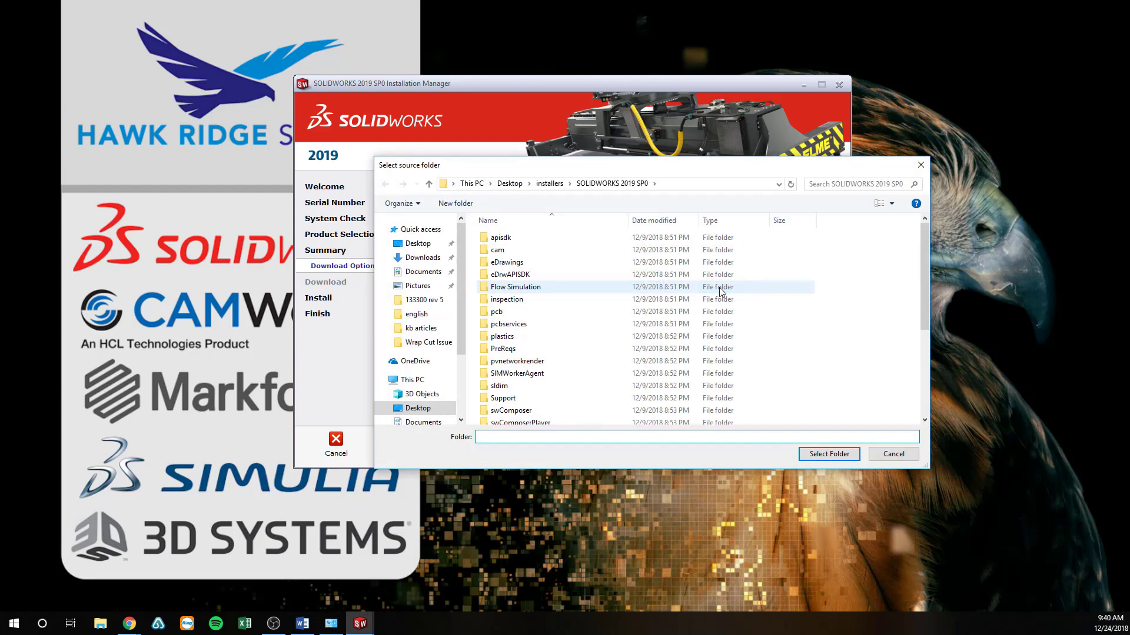
drag(924, 245, 923, 334)
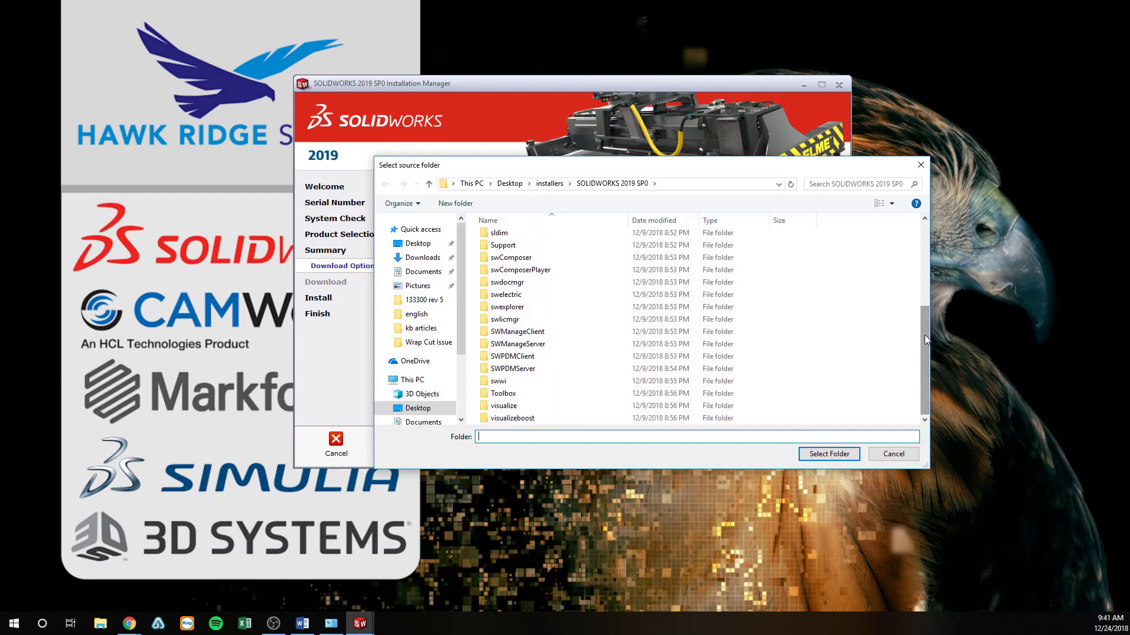
click(892, 454)
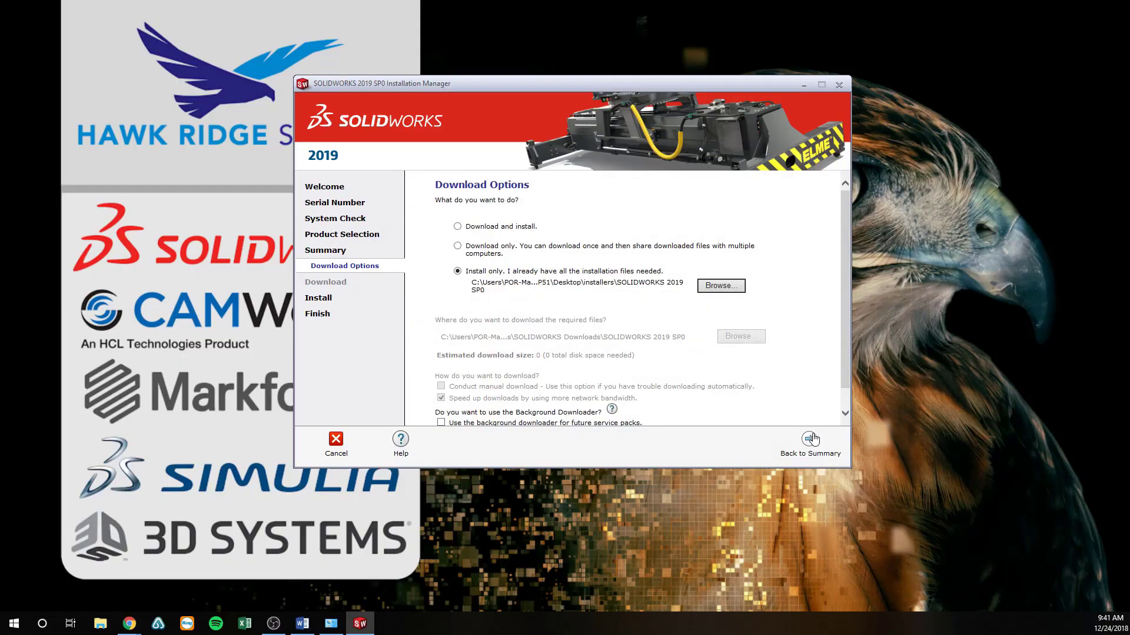
click(809, 440)
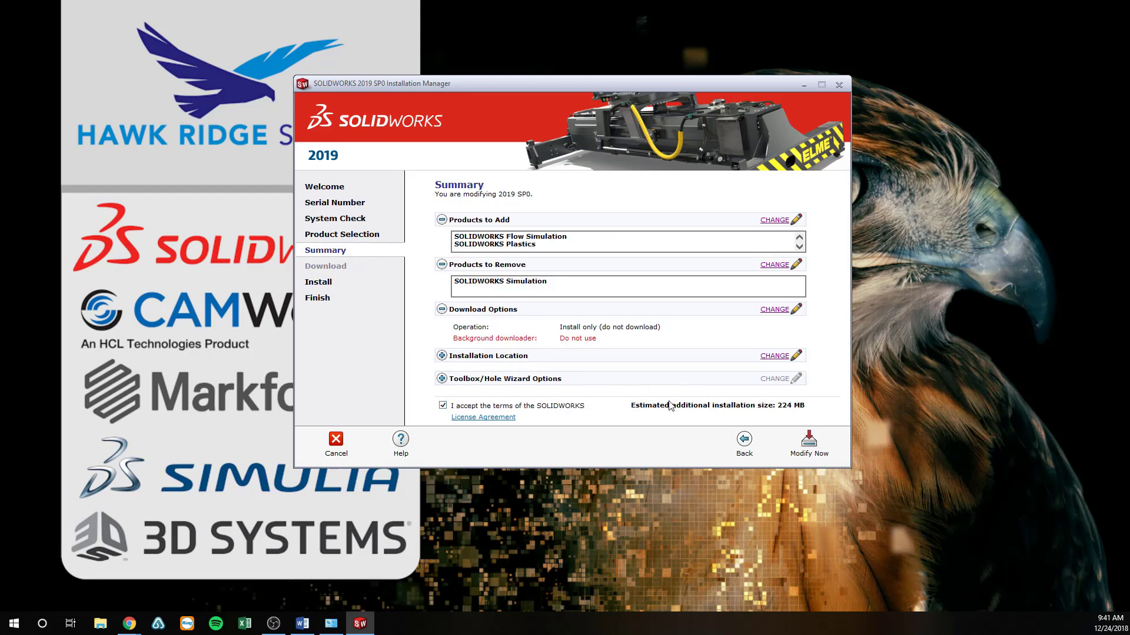
click(808, 445)
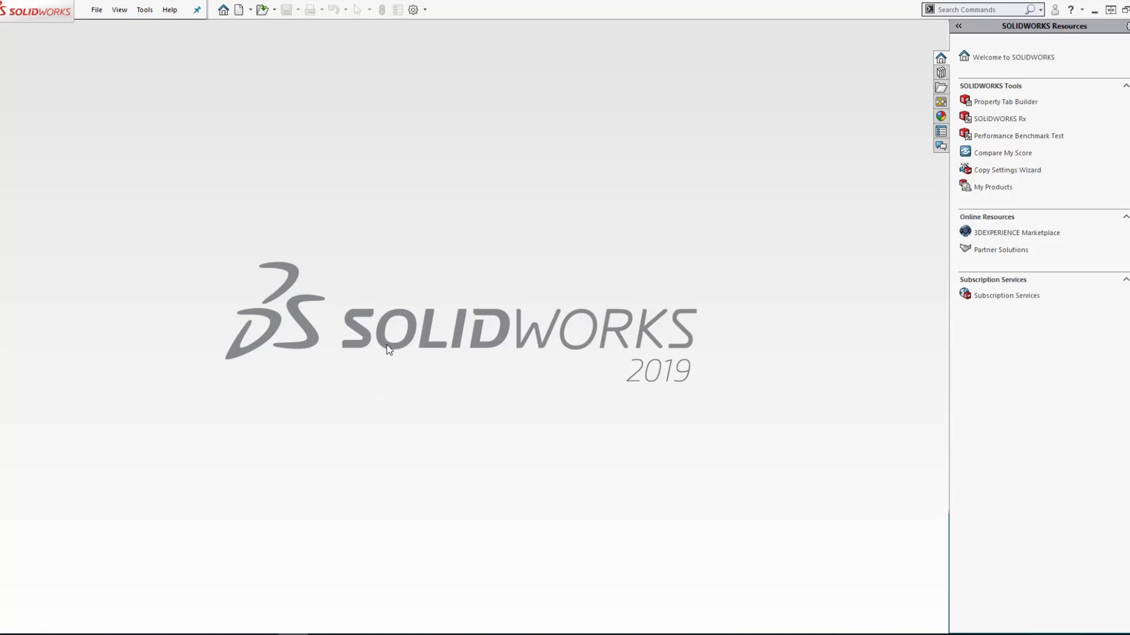
Review the Tools > Add-Ins list, close it with OK, then open the Help menu
click(144, 10)
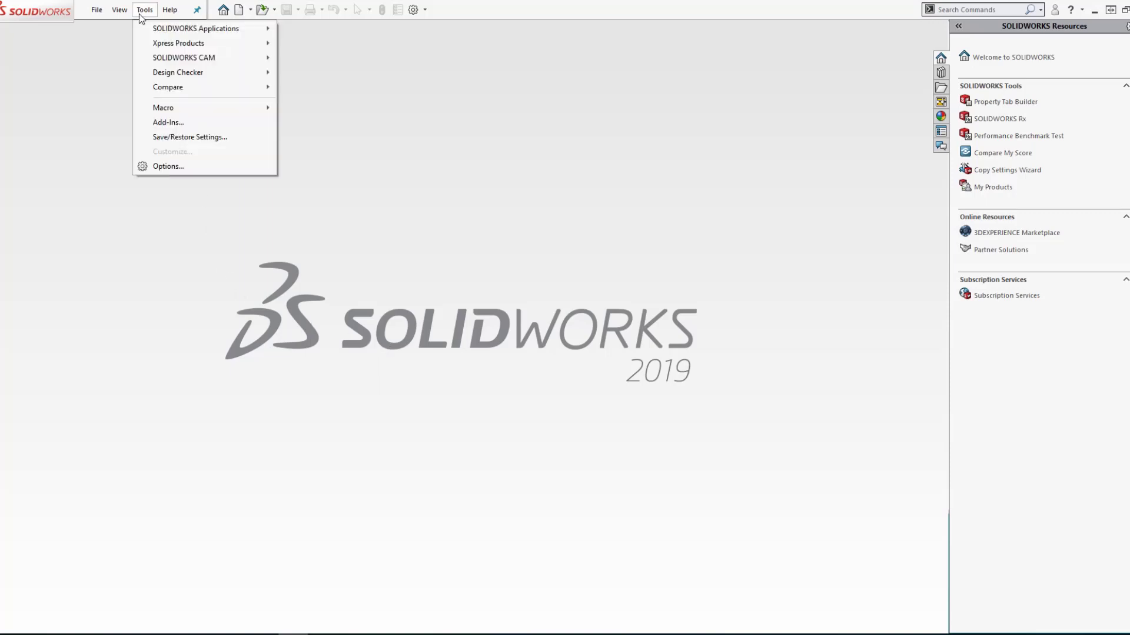
click(172, 122)
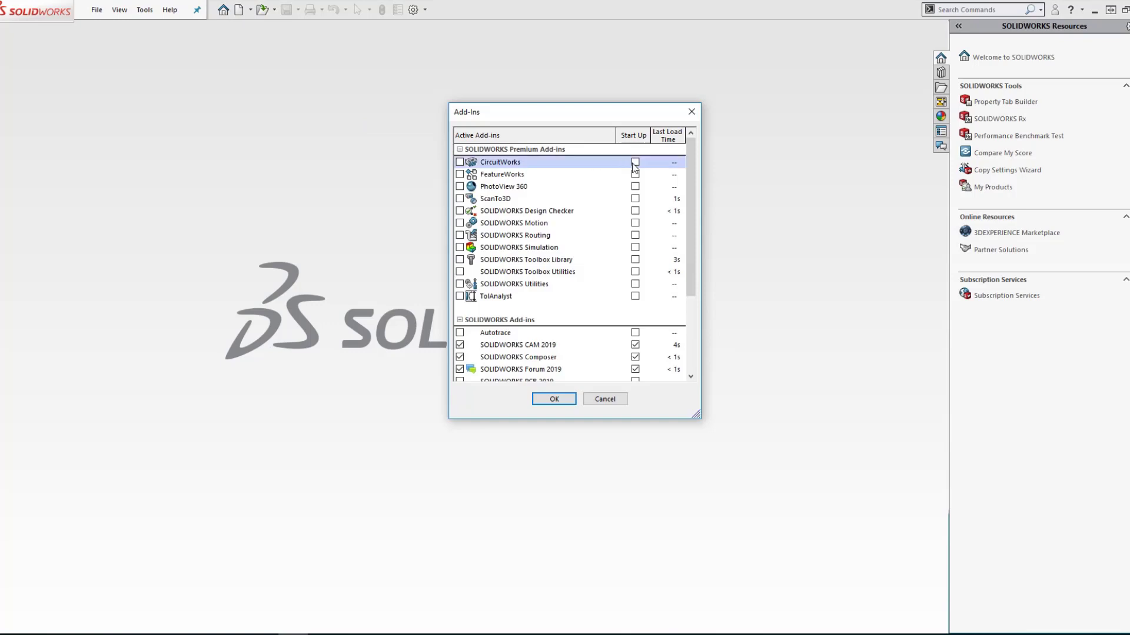
click(552, 398)
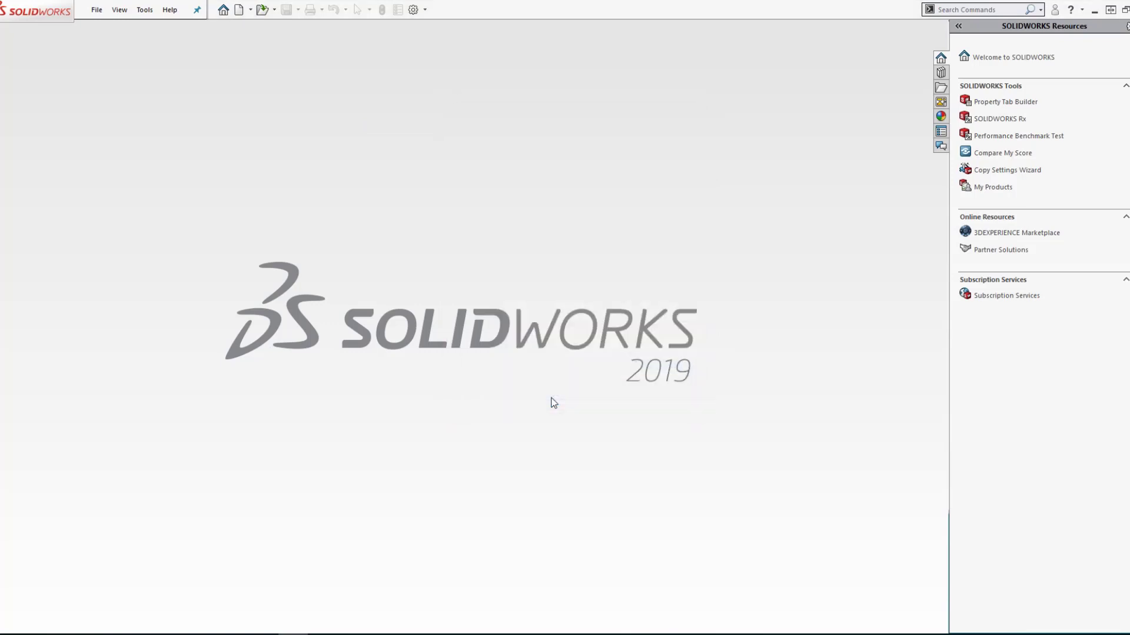
click(172, 14)
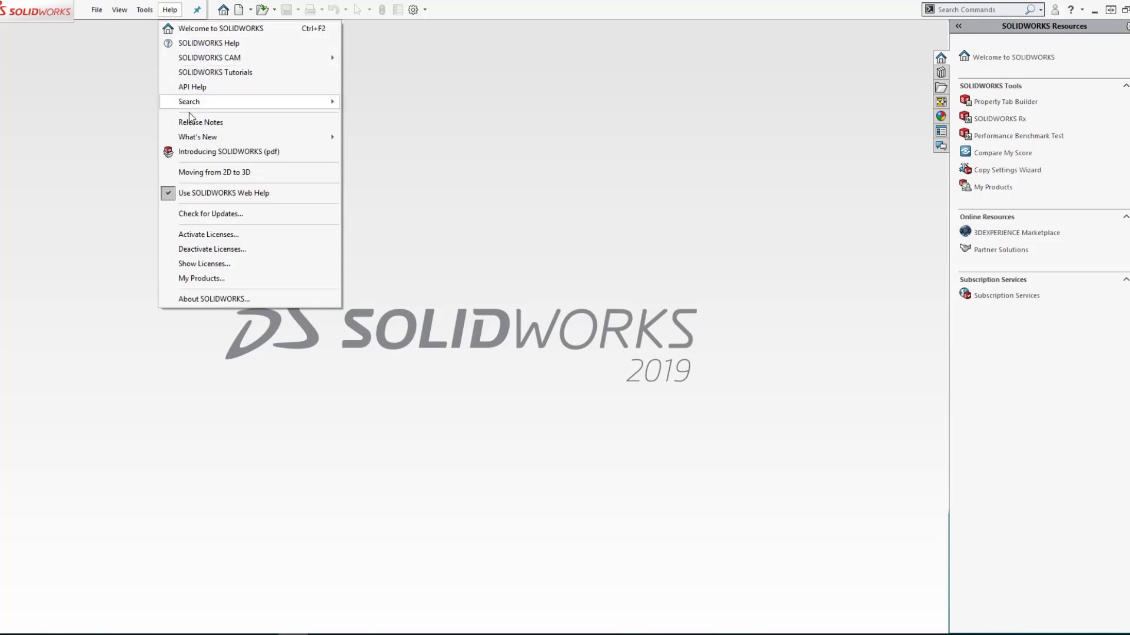